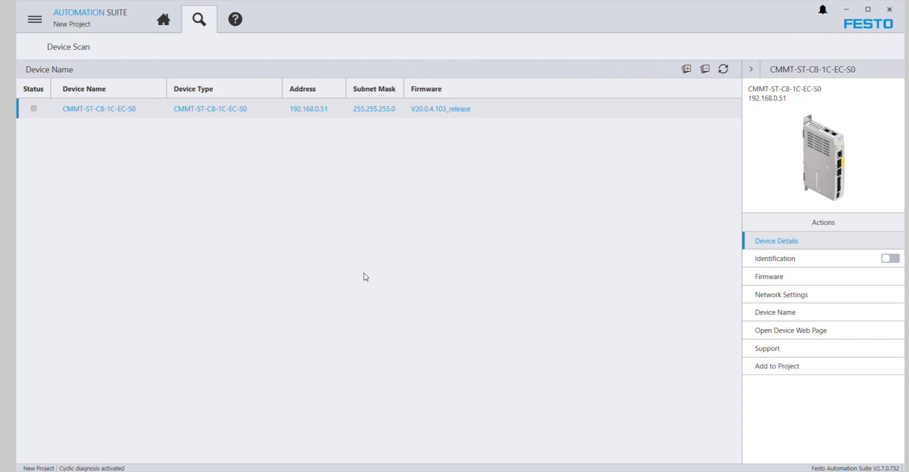
- Rescan the network for connected devices and add the CMMT-ST-C8-1C-EC-S0 servo drive to the project
{"action": "left_click", "coordinate": [167, 19]}
{"action": "left_click", "coordinate": [204, 28]}
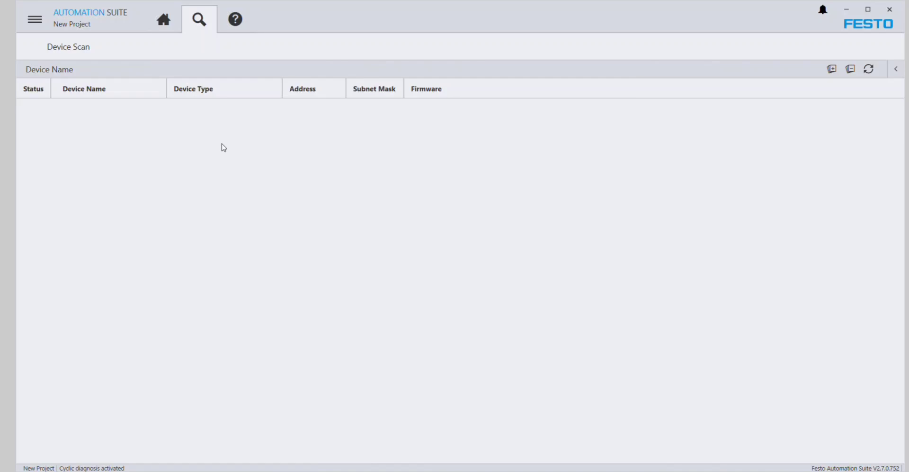
{"action": "left_click", "coordinate": [169, 23]}
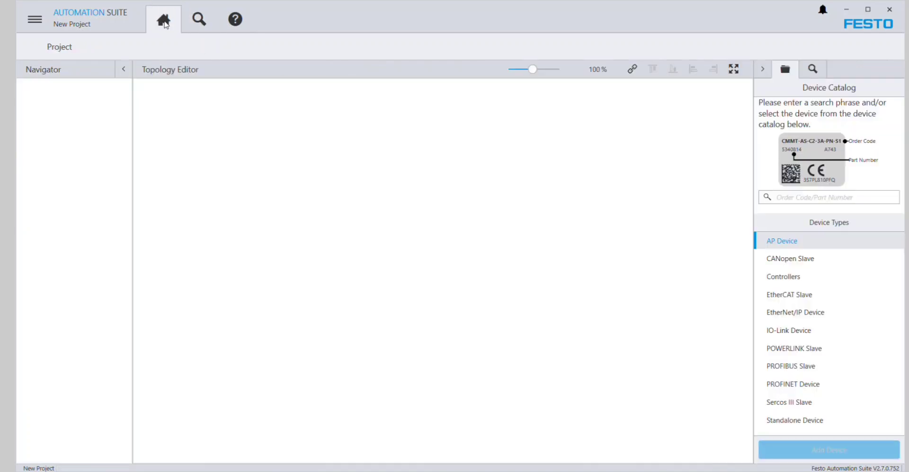
{"action": "left_click", "coordinate": [194, 23]}
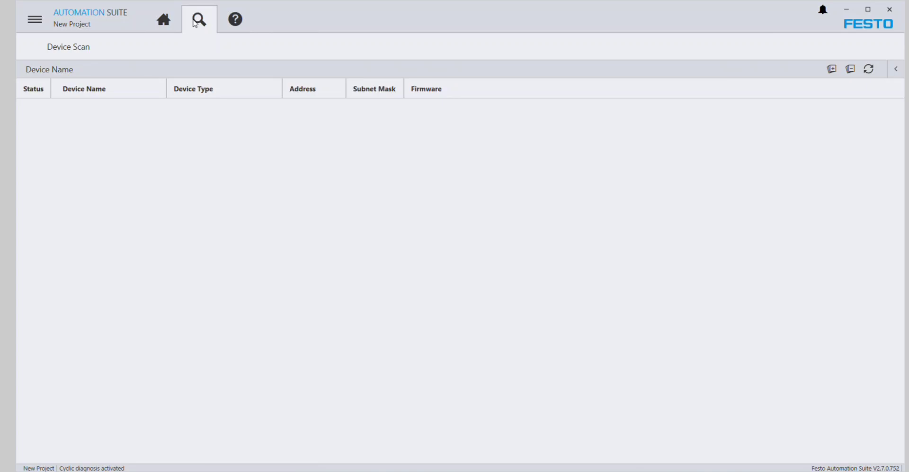
{"action": "left_click", "coordinate": [868, 69]}
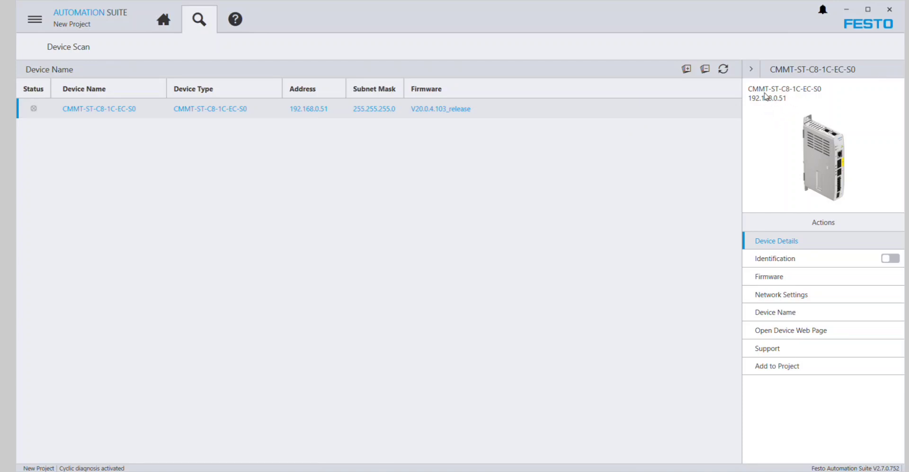
{"action": "left_click", "coordinate": [784, 371]}
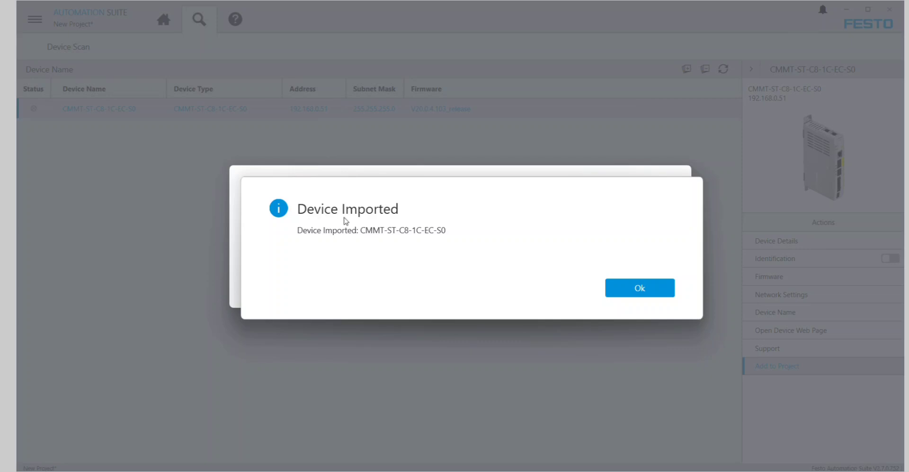
{"action": "left_click", "coordinate": [656, 297]}
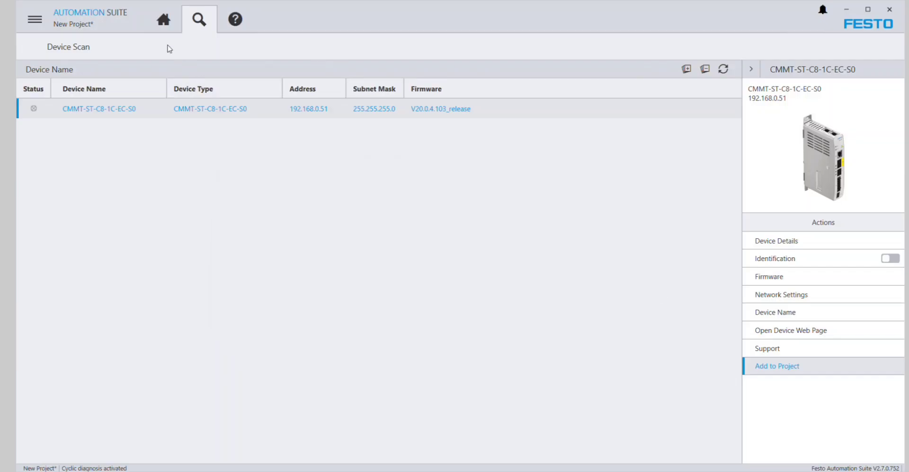
- Open the CMMT-ST-C8-1C-EC-S0 drive from the project topology and establish an online connection to it
{"action": "left_click", "coordinate": [163, 21]}
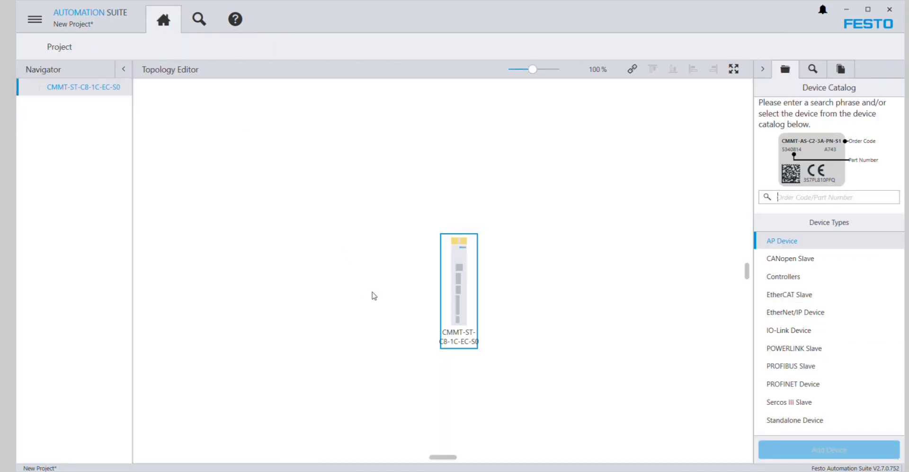
{"action": "double_click", "coordinate": [457, 284]}
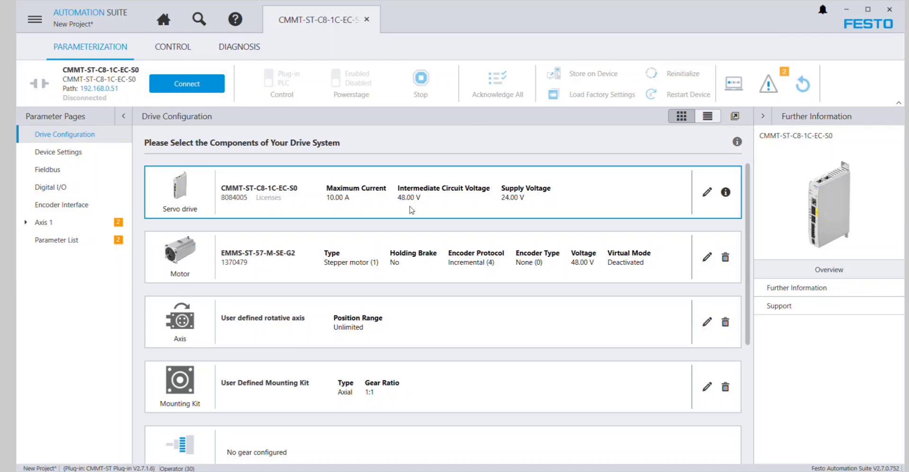
{"action": "left_click", "coordinate": [189, 86]}
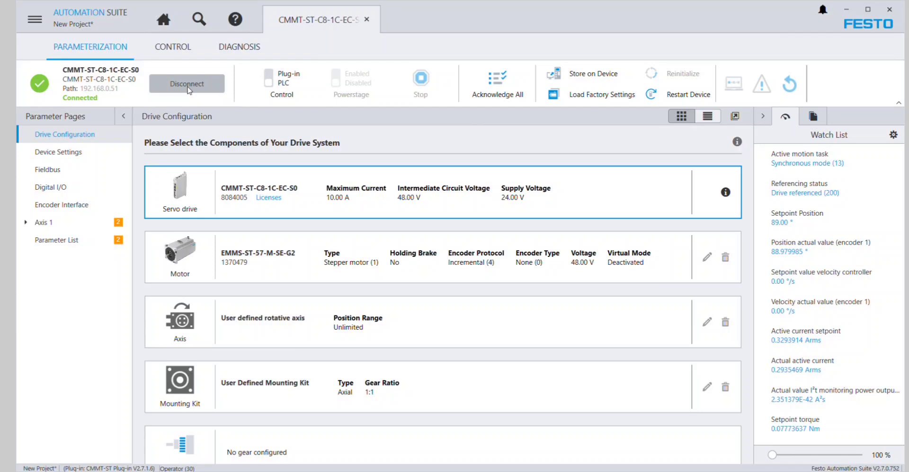
- Review the connected drive's manual movement controls, device state and error log
{"action": "left_click", "coordinate": [172, 49]}
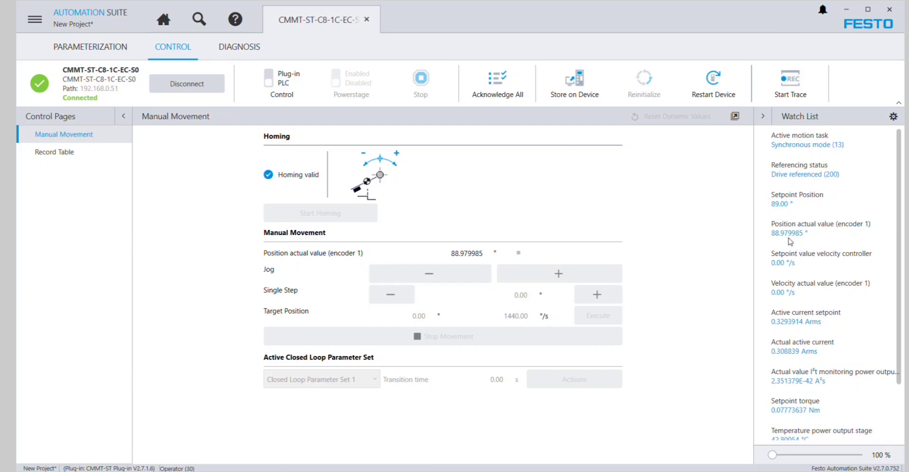
{"action": "left_click", "coordinate": [240, 49]}
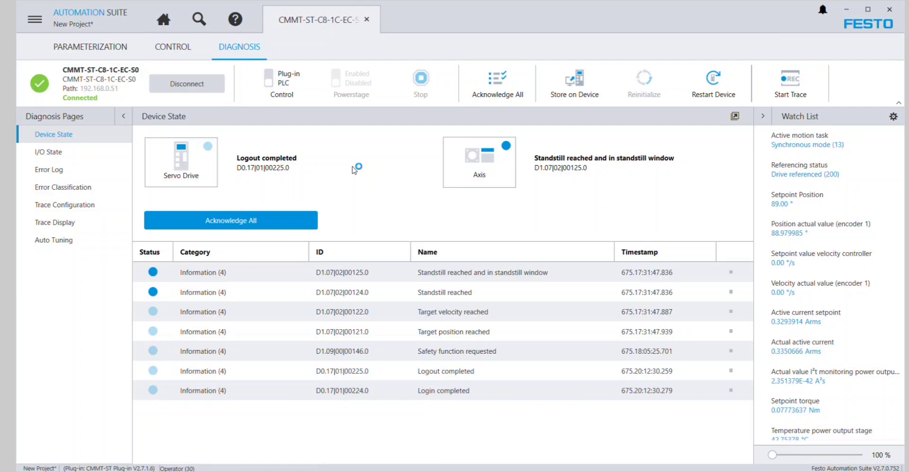
{"action": "left_click", "coordinate": [68, 169]}
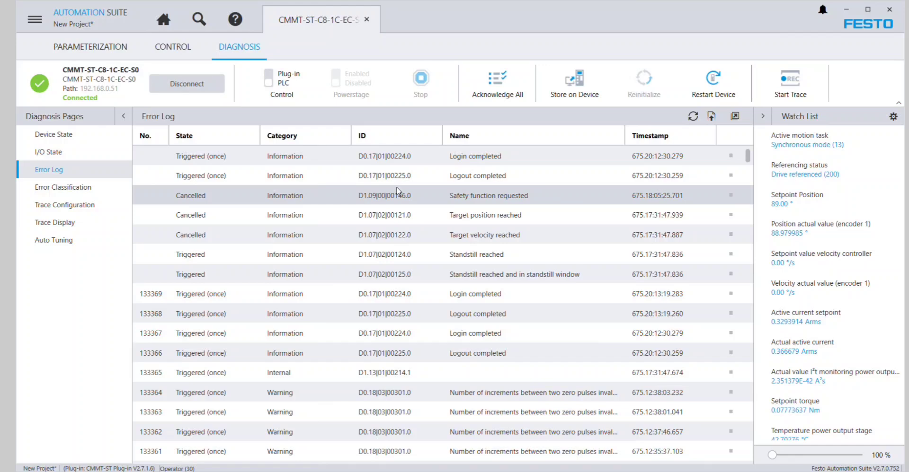
- Start saving the project under a new name and choose the Desktop as the location
{"action": "left_click", "coordinate": [28, 21]}
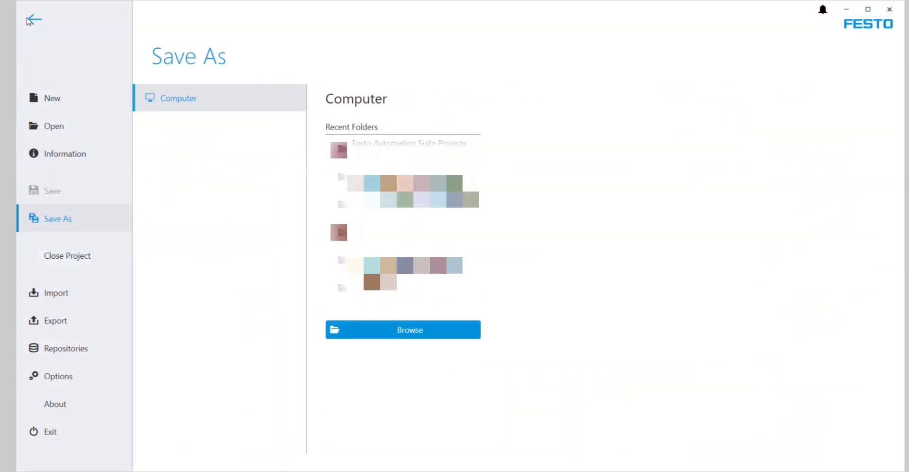
{"action": "left_click", "coordinate": [400, 337]}
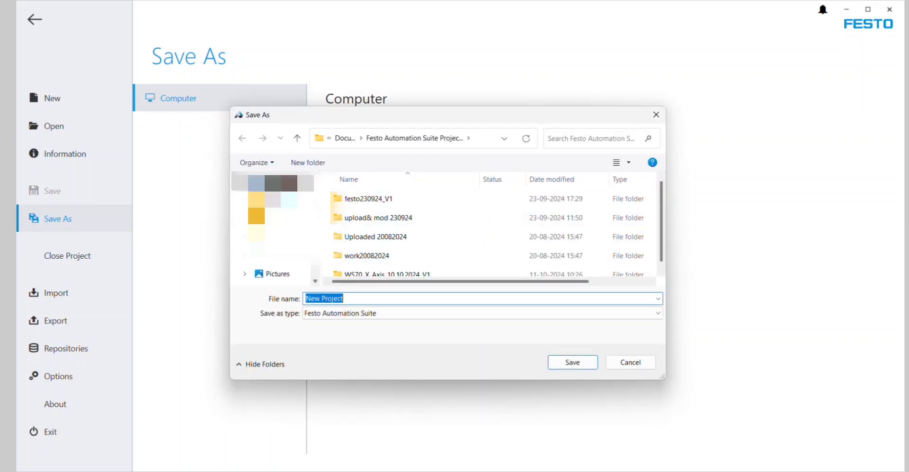
{"action": "scroll", "coordinate": [273, 228], "scroll_direction": "up", "scroll_amount": 3}
{"action": "scroll", "coordinate": [255, 184], "scroll_direction": "up", "scroll_amount": 3}
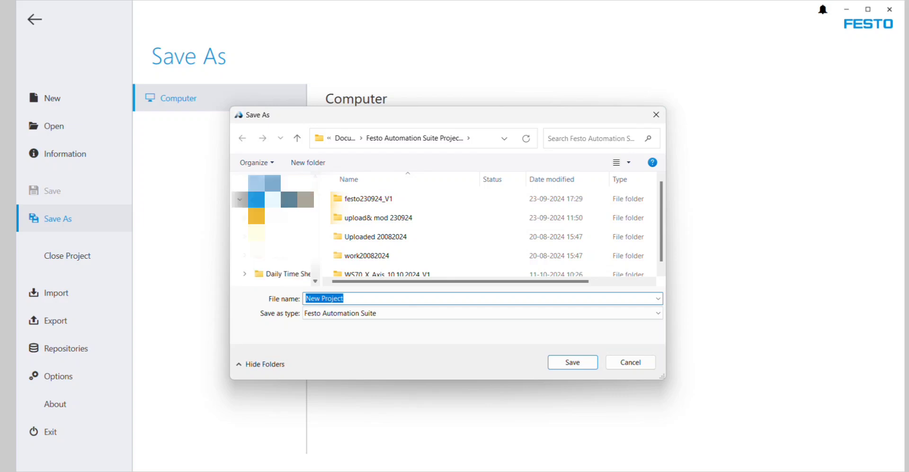
{"action": "left_click", "coordinate": [281, 257]}
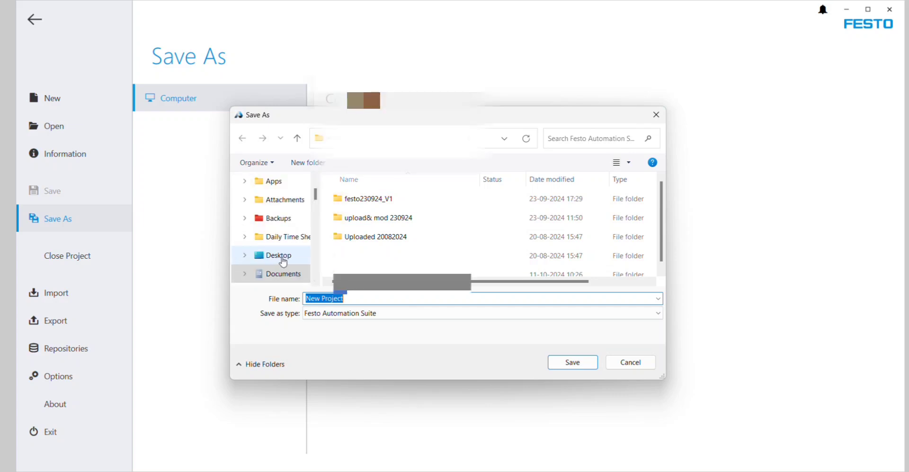
{"action": "left_click", "coordinate": [282, 257]}
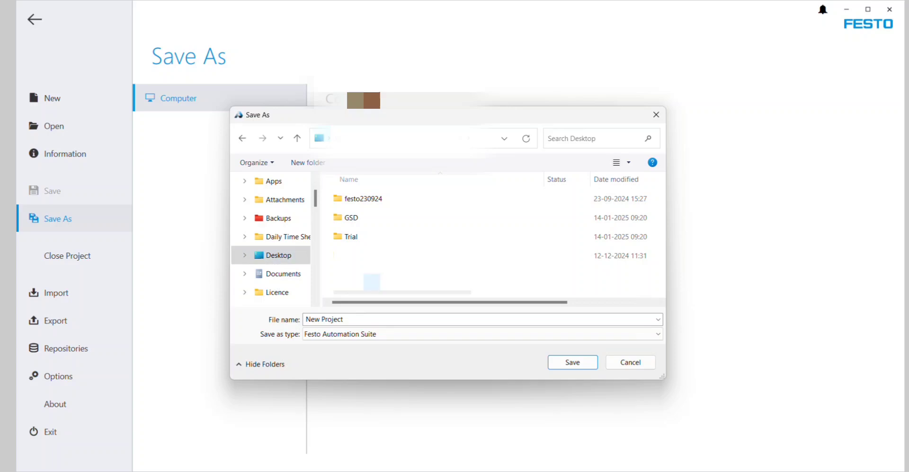
- Create a folder named "Upload Trial" on the Desktop and open it as the save location
{"action": "right_click", "coordinate": [366, 274]}
{"action": "mouse_move", "coordinate": [458, 386]}
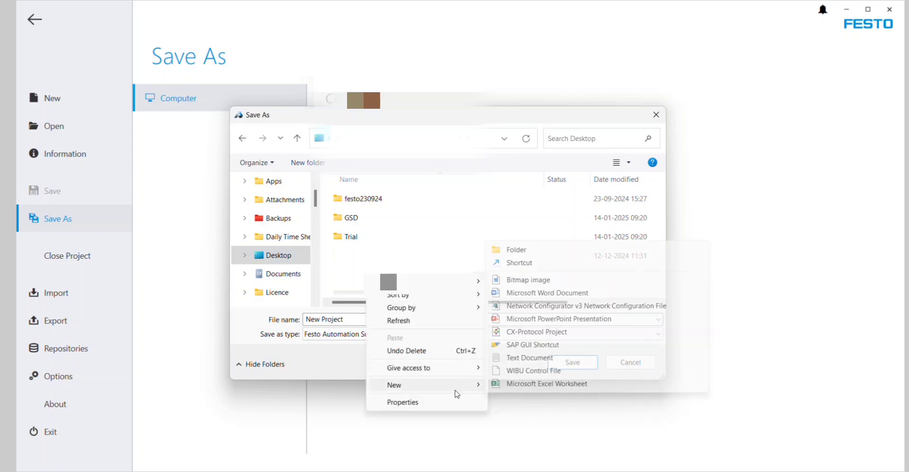
{"action": "left_click", "coordinate": [499, 250]}
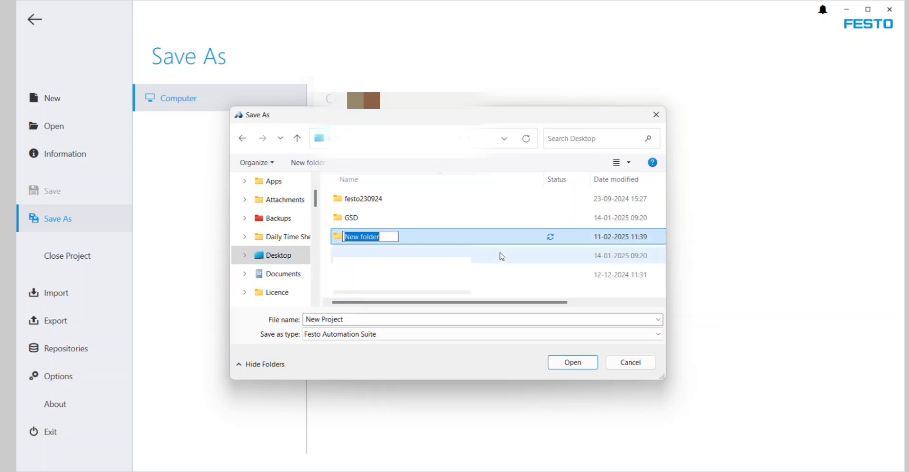
{"action": "type", "text": "Up"}
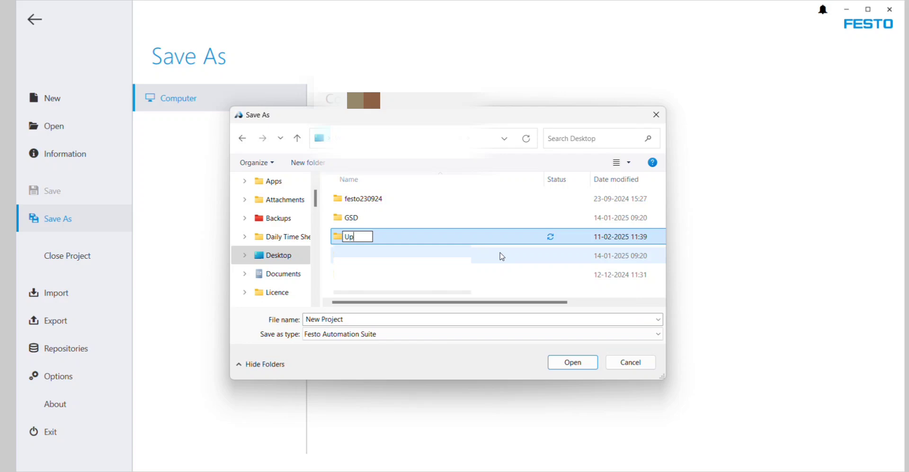
{"action": "type", "text": "load Trisl"}
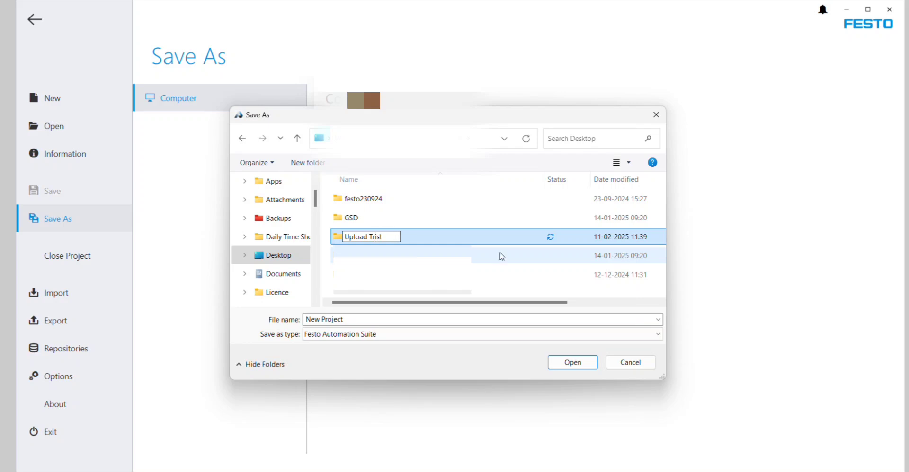
{"action": "key", "text": "BackSpace"}
{"action": "key", "text": "BackSpace"}
{"action": "type", "text": "al"}
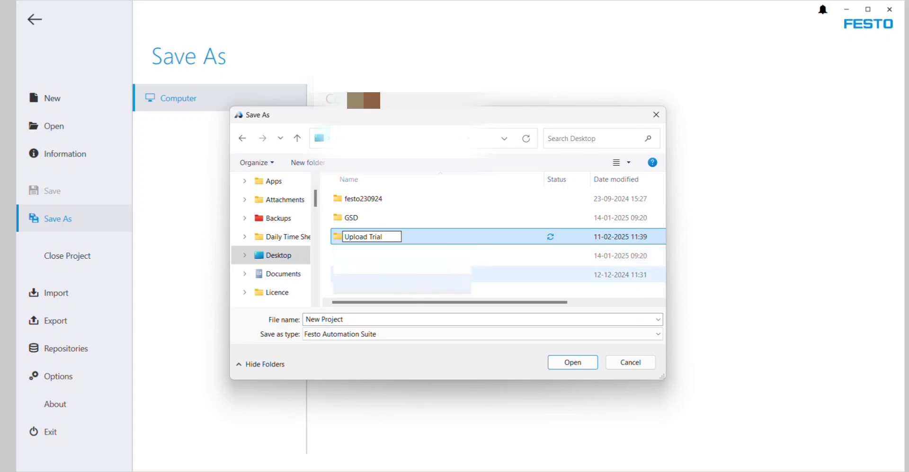
{"action": "left_click", "coordinate": [369, 275]}
{"action": "double_click", "coordinate": [362, 236]}
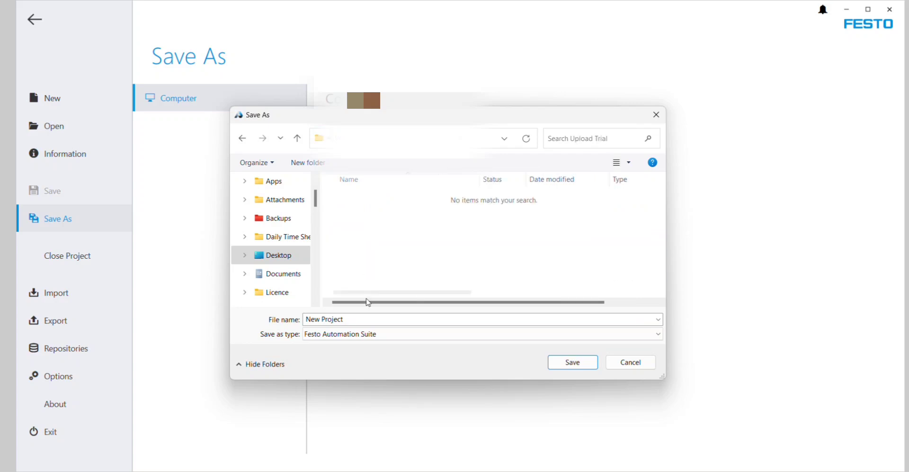
- Save the project as "Uploaded" in the Upload Trial folder
{"action": "left_click", "coordinate": [345, 320]}
{"action": "key", "text": "ctrl+a"}
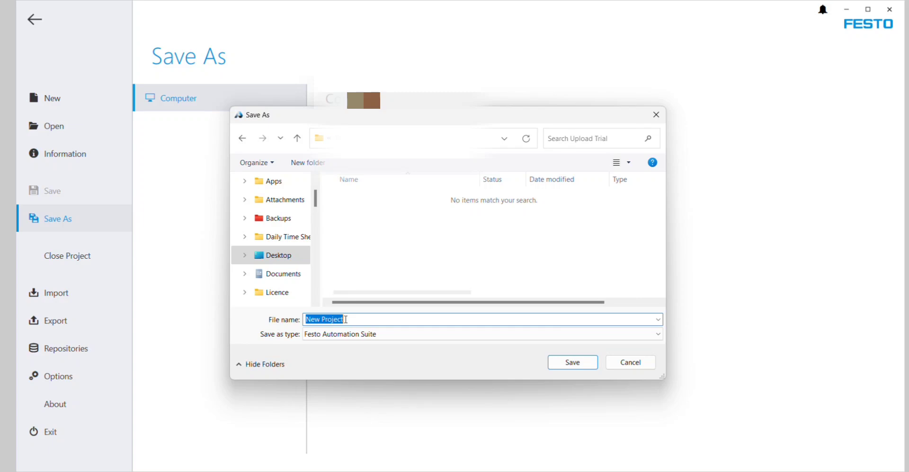
{"action": "type", "text": "U"}
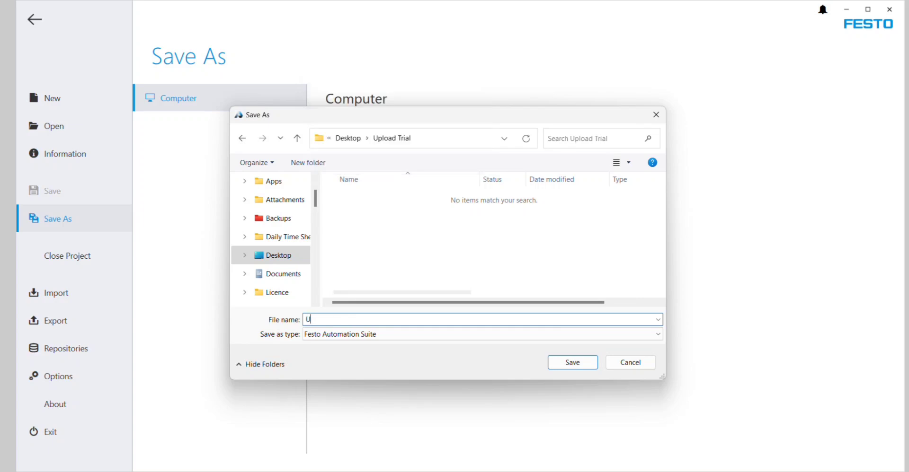
{"action": "type", "text": "ploaded"}
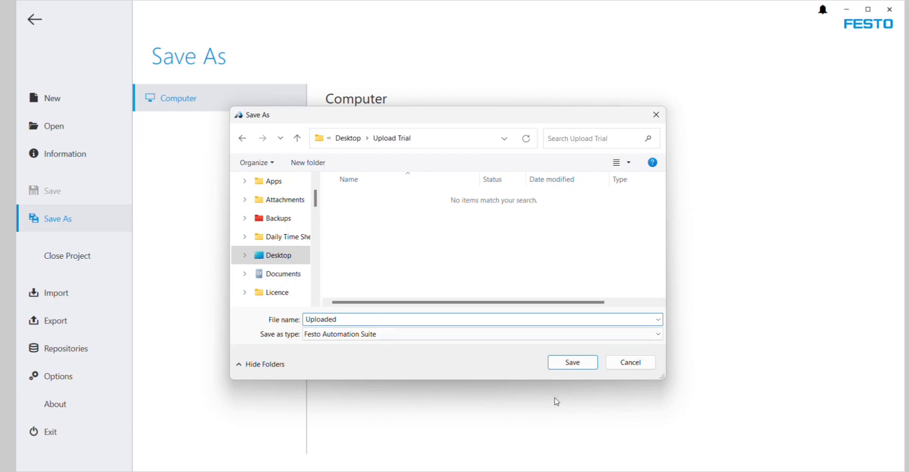
{"action": "left_click", "coordinate": [586, 362]}
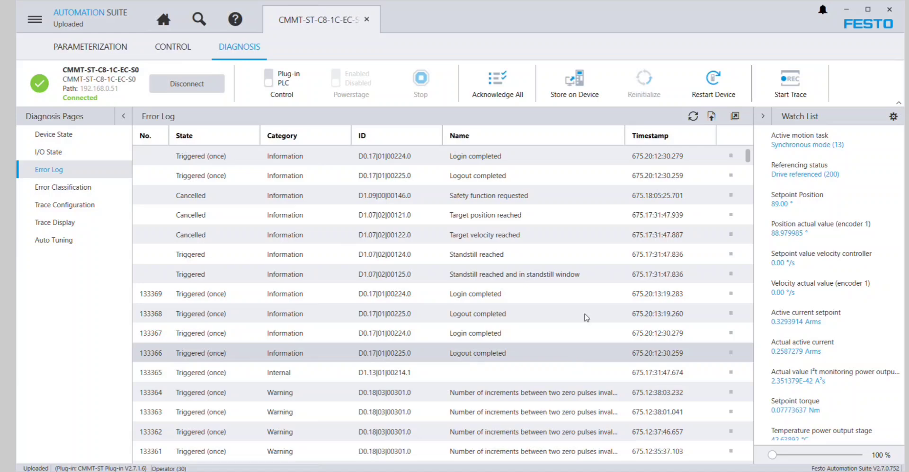
- Switch to the desktop and inspect the saved project files in the Upload Trial folder's Uploaded subfolder
{"action": "left_click", "coordinate": [847, 9]}
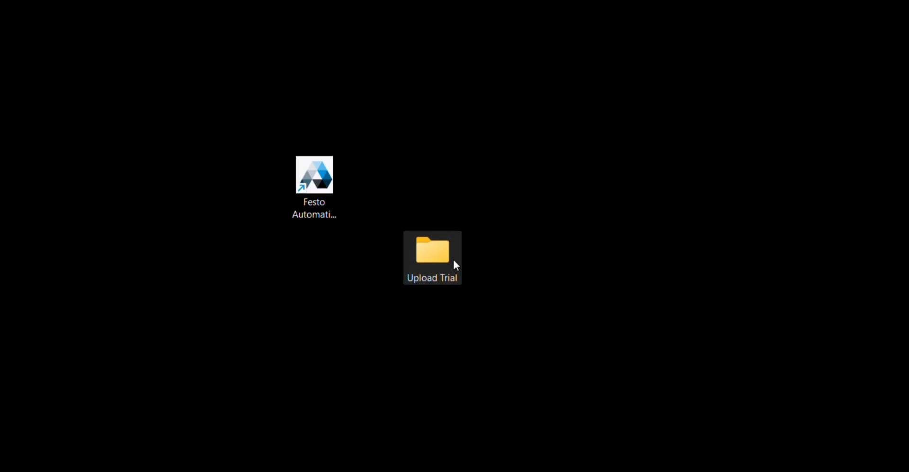
{"action": "double_click", "coordinate": [417, 267]}
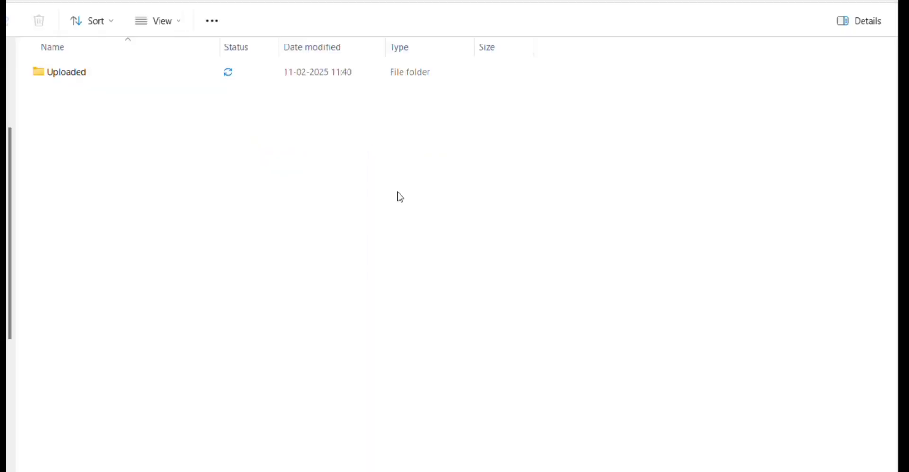
{"action": "double_click", "coordinate": [57, 75]}
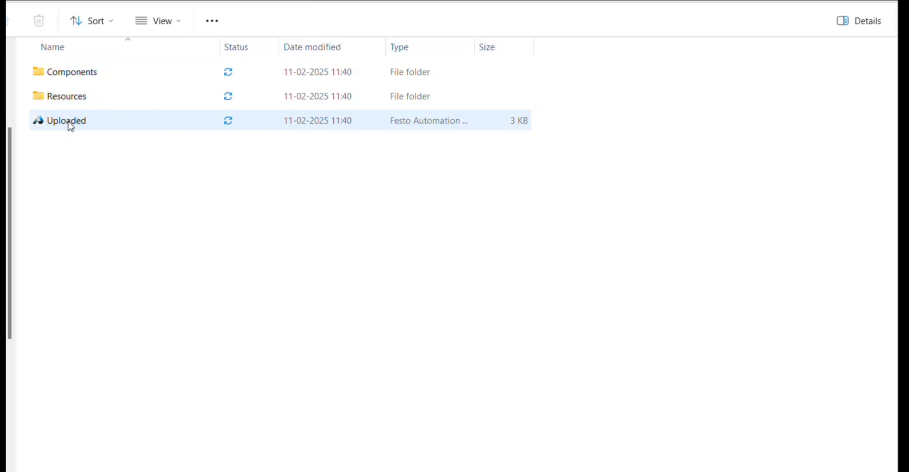